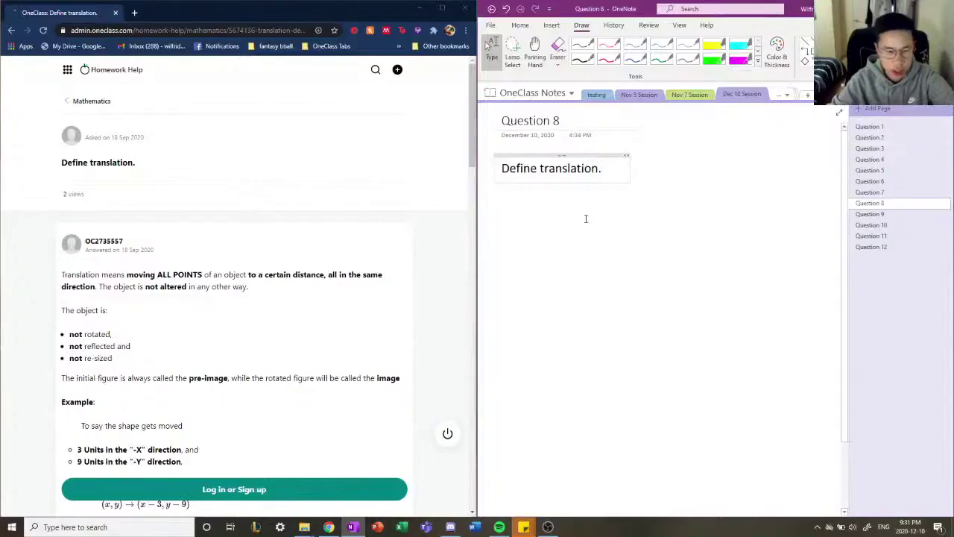
- Draw a vertical and a horizontal line crossing below the 'Define translation.' prompt
scroll(586, 218, down, 2)
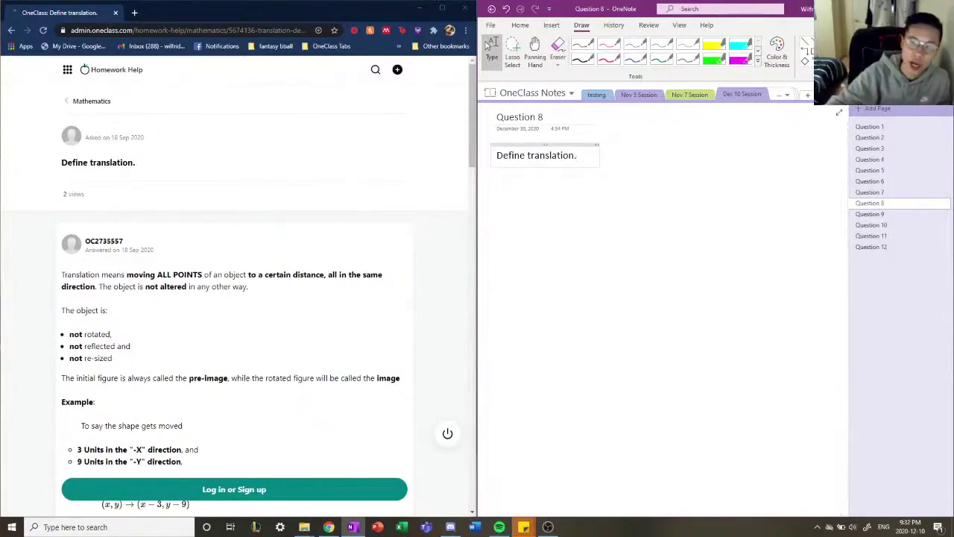
drag(648, 189, 648, 416)
mouse_move(745, 301)
mouse_down()
mouse_move(574, 279)
mouse_move(550, 301)
mouse_up()
key(Escape)
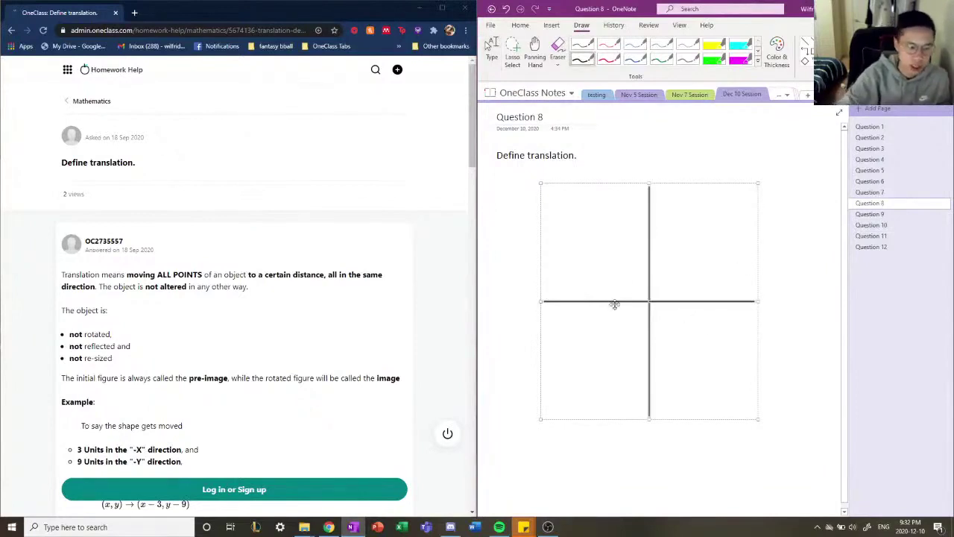
- Handwrite x at the right end of the horizontal axis and Y atop the vertical axis in black ink
click(584, 60)
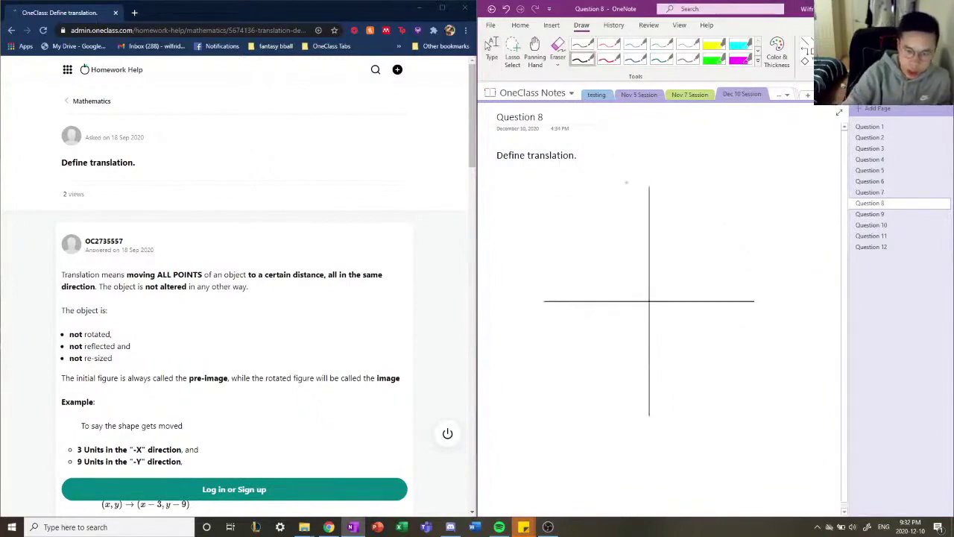
drag(758, 308, 759, 317)
drag(631, 183, 634, 191)
drag(637, 182, 633, 199)
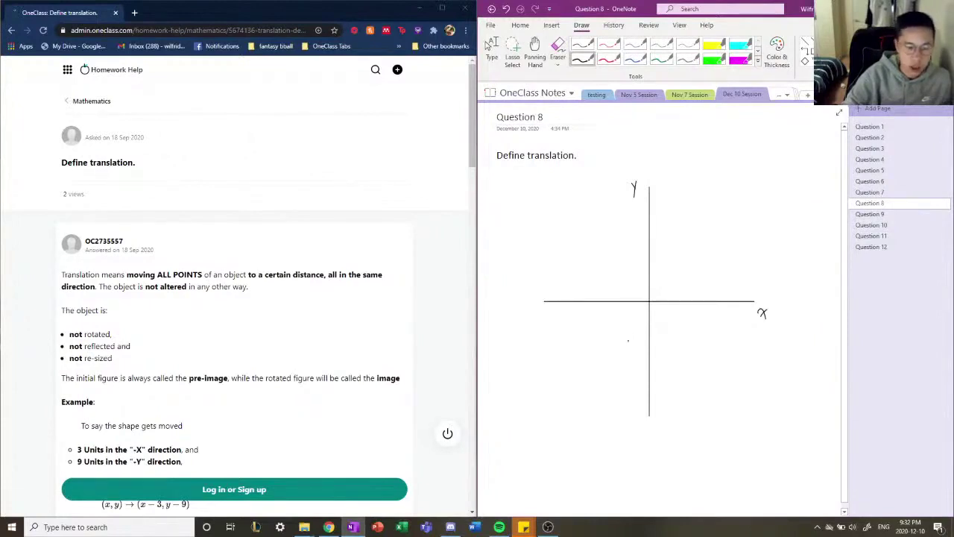
scroll(363, 339, down, 3)
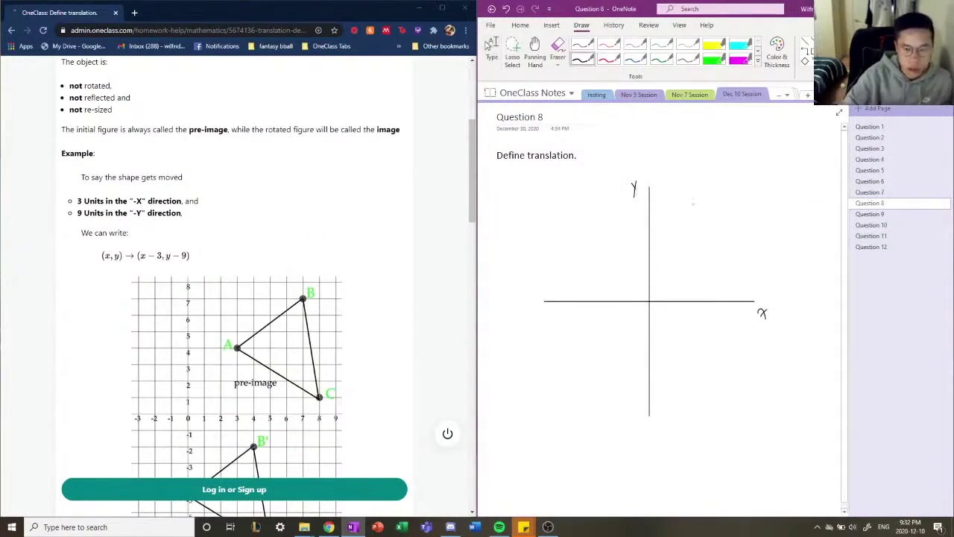
- Ink tick marks labelled 1 on the x- and y-axes with the black pen
click(592, 64)
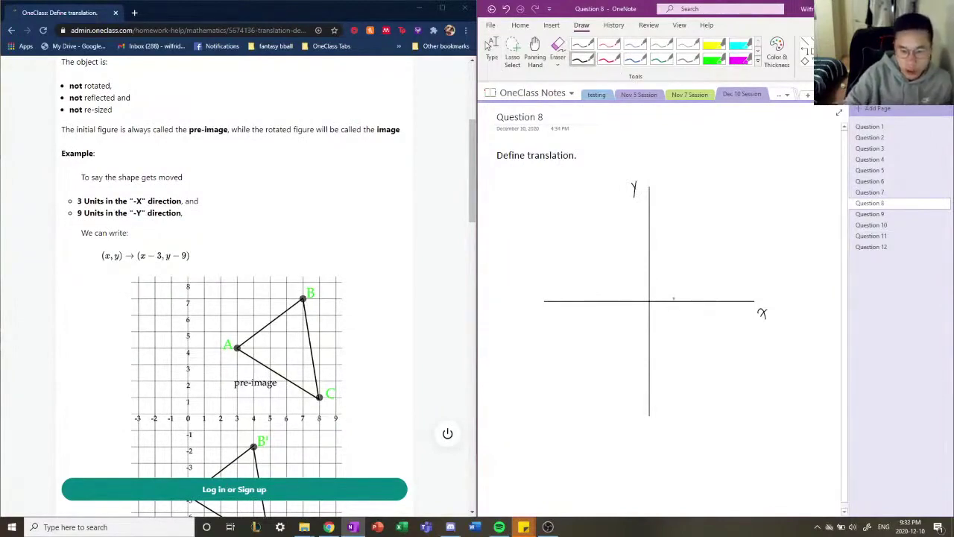
drag(674, 297, 673, 323)
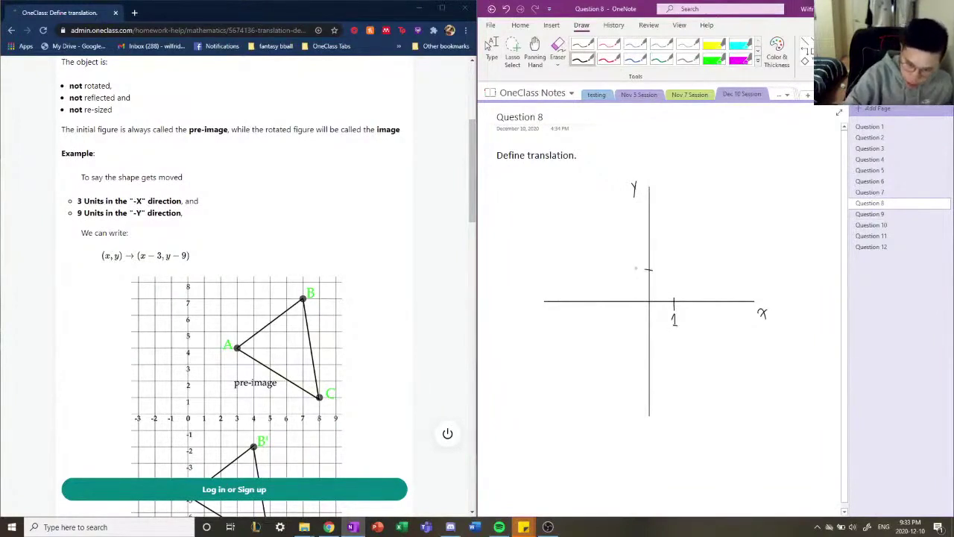
drag(635, 267, 637, 274)
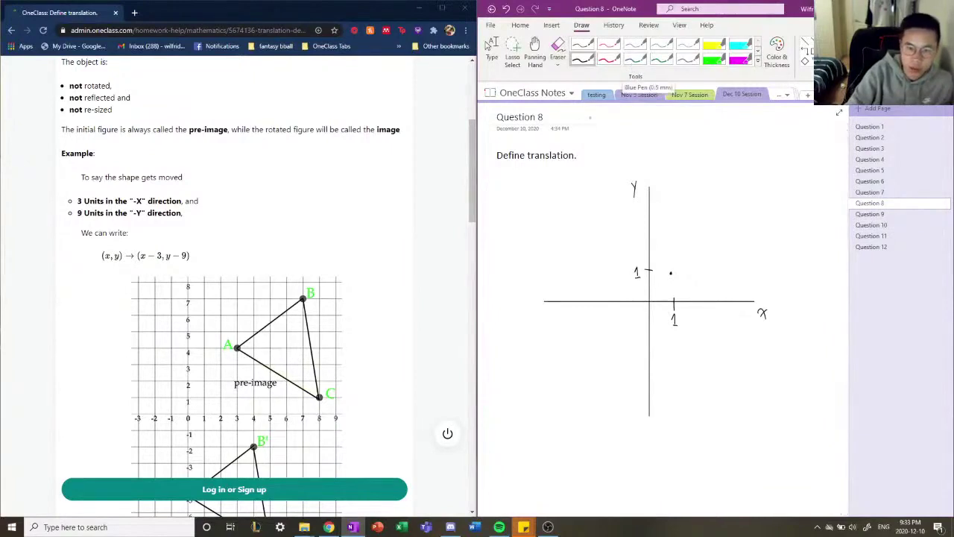
- Write blue note '1. 3 units in the +ve x', label 4 on the x-axis, and arrow to (4, 1)
click(631, 62)
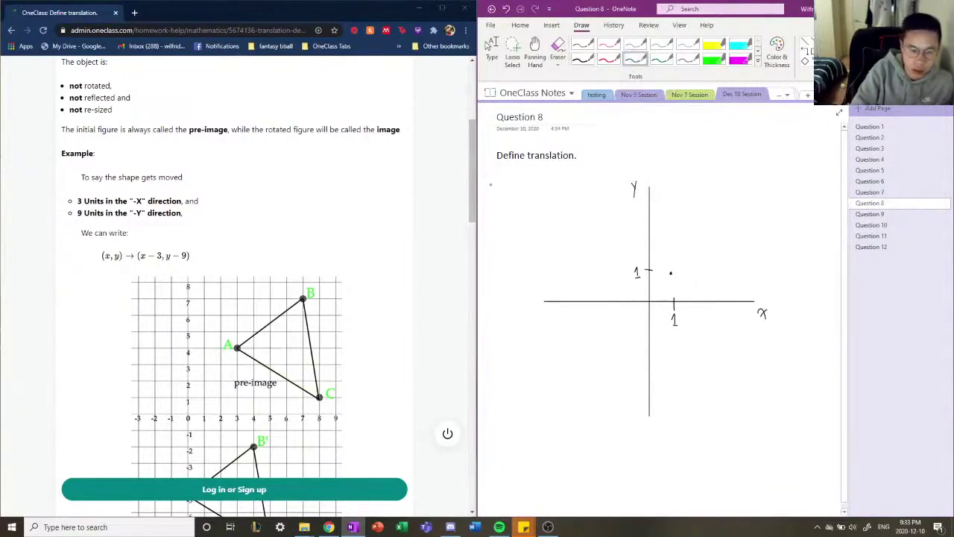
mouse_move(491, 185)
mouse_down()
mouse_move(489, 195)
mouse_move(533, 184)
mouse_move(554, 193)
mouse_move(507, 213)
mouse_move(554, 214)
mouse_move(546, 214)
mouse_up()
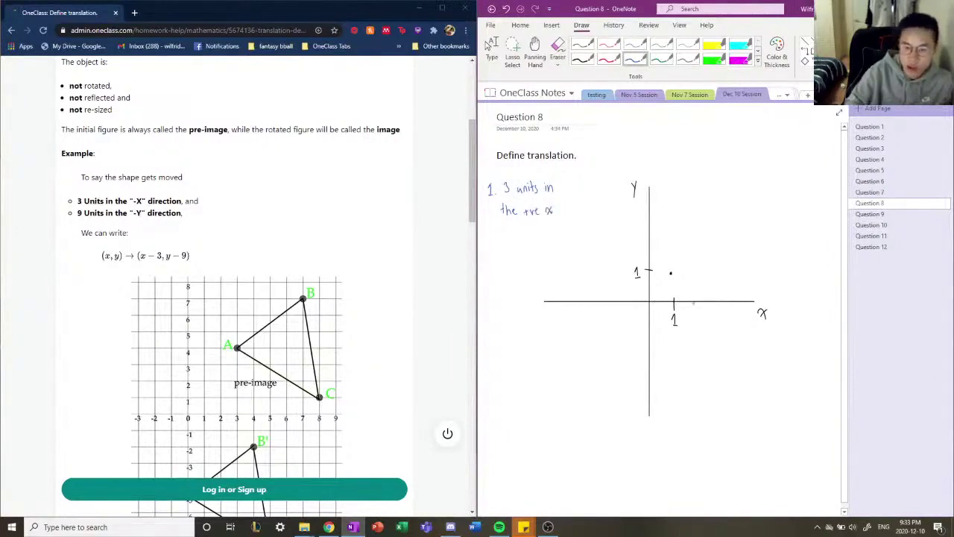
click(583, 60)
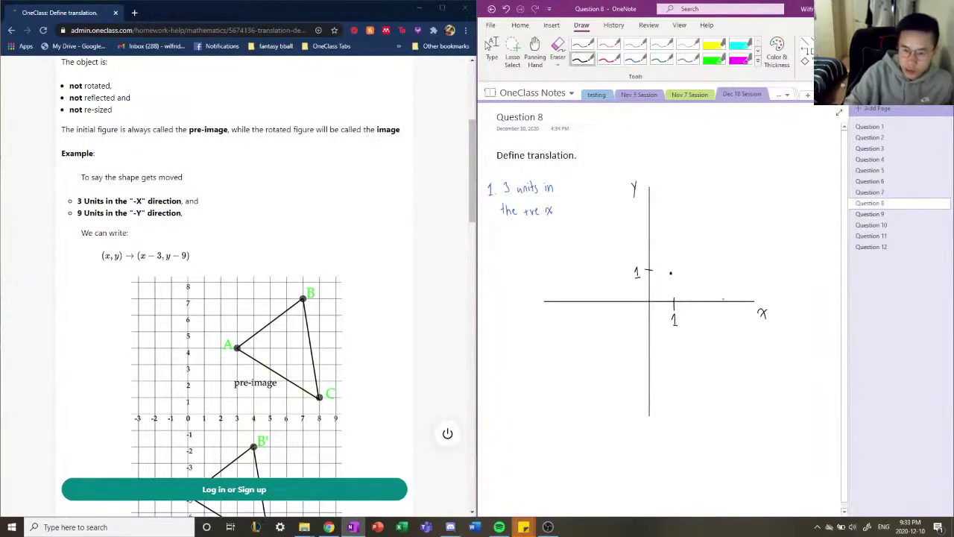
drag(719, 316, 722, 327)
click(635, 59)
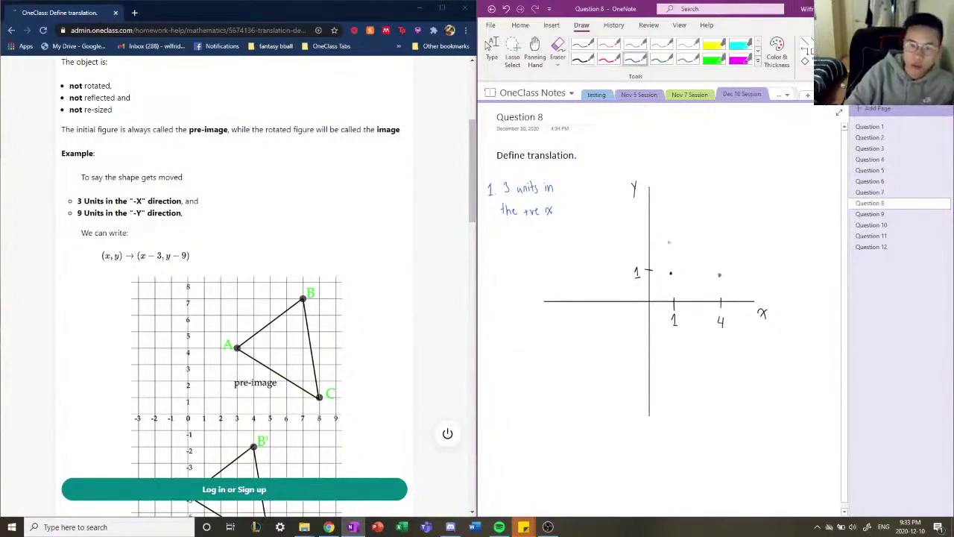
drag(689, 275, 700, 277)
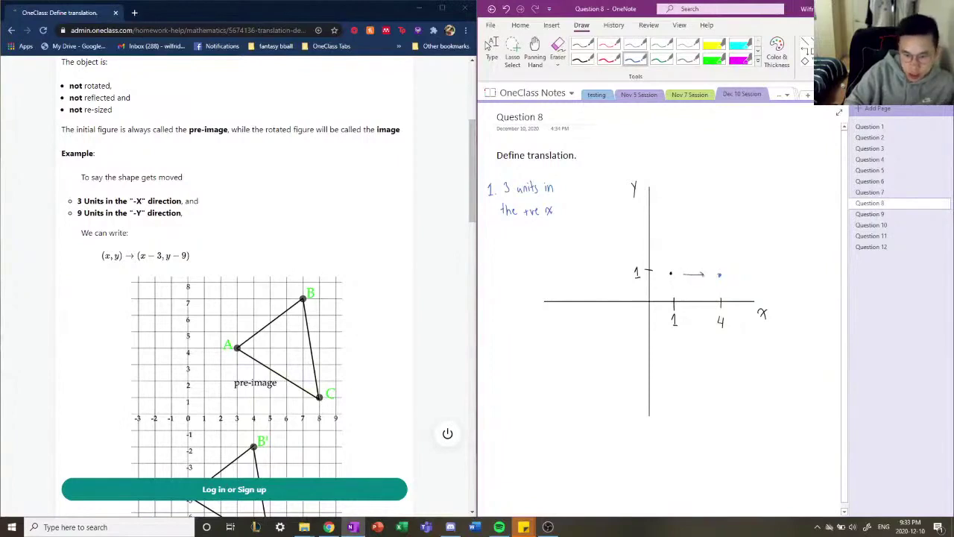
- Write the red note '2. 4 units in the -ve y'
click(608, 59)
mouse_move(487, 228)
mouse_down()
mouse_move(493, 241)
mouse_move(558, 241)
mouse_move(507, 266)
mouse_move(530, 258)
mouse_up()
drag(531, 255, 552, 267)
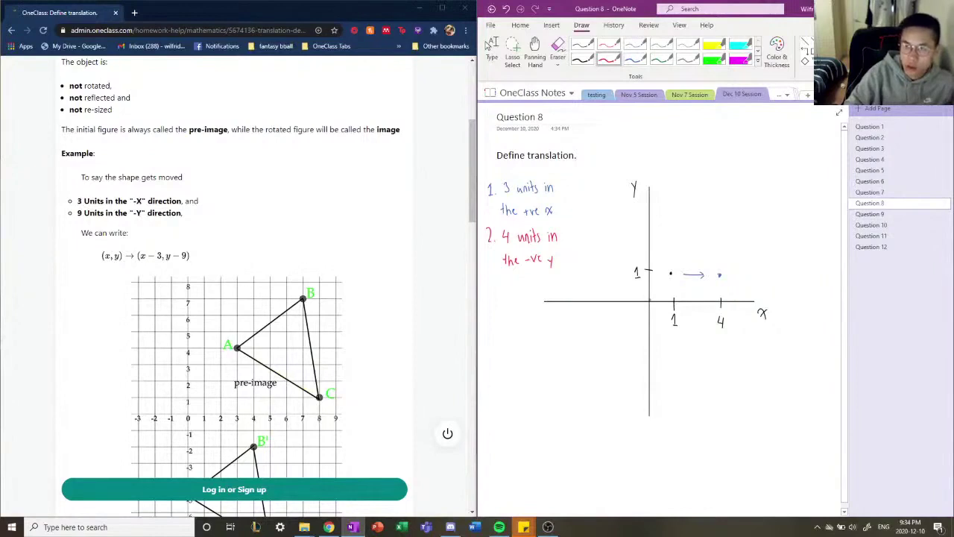
- Label -3 on the y-axis in black and draw a red downward arrow from (1, 1)
click(582, 57)
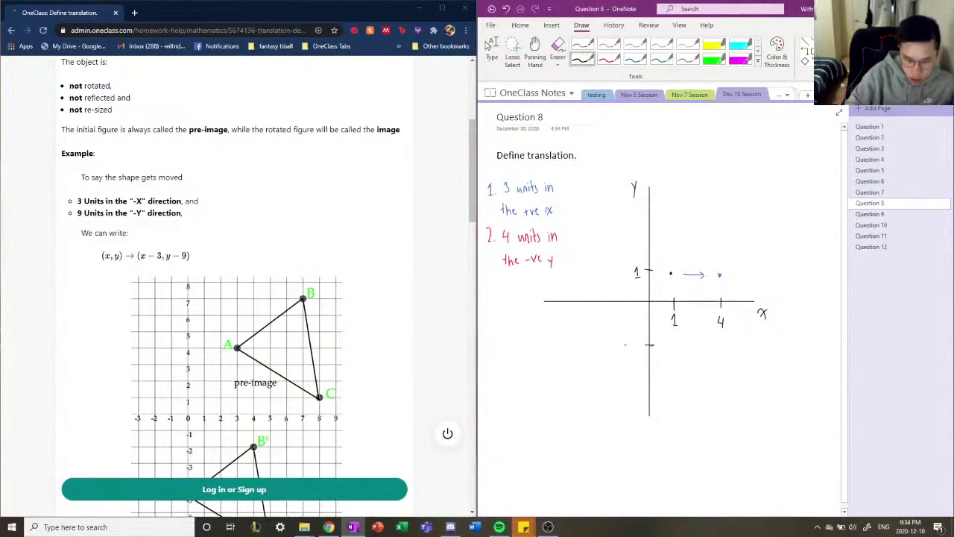
drag(631, 345, 634, 352)
right_click(634, 348)
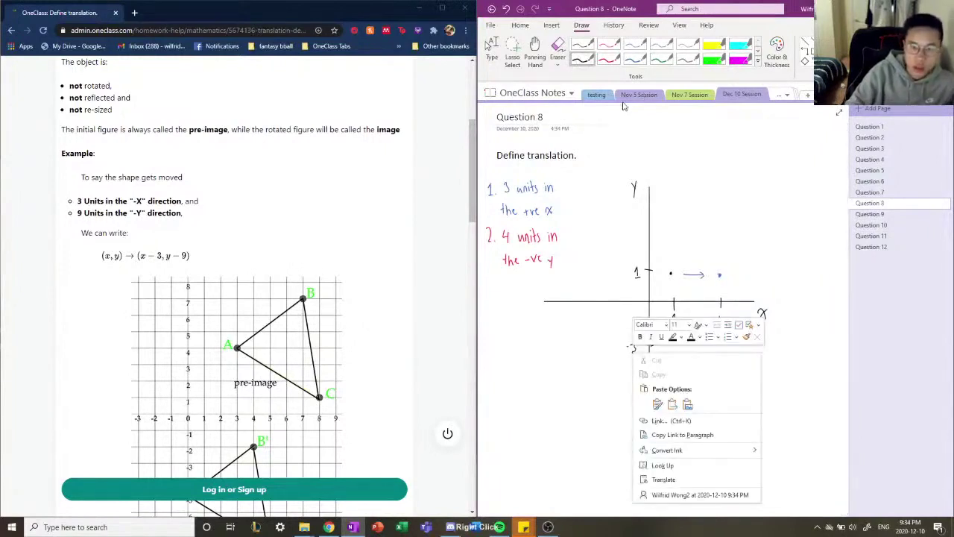
key(Escape)
click(608, 58)
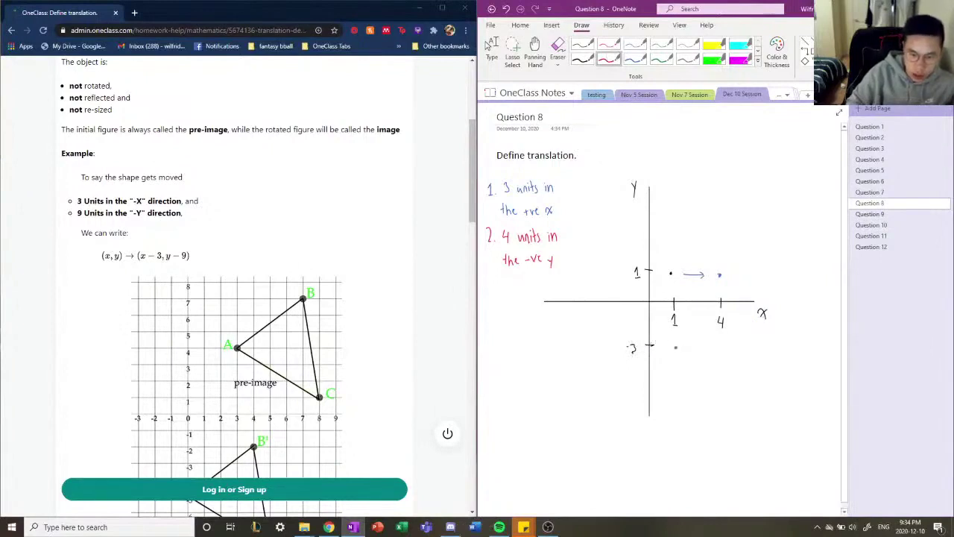
drag(672, 281, 672, 292)
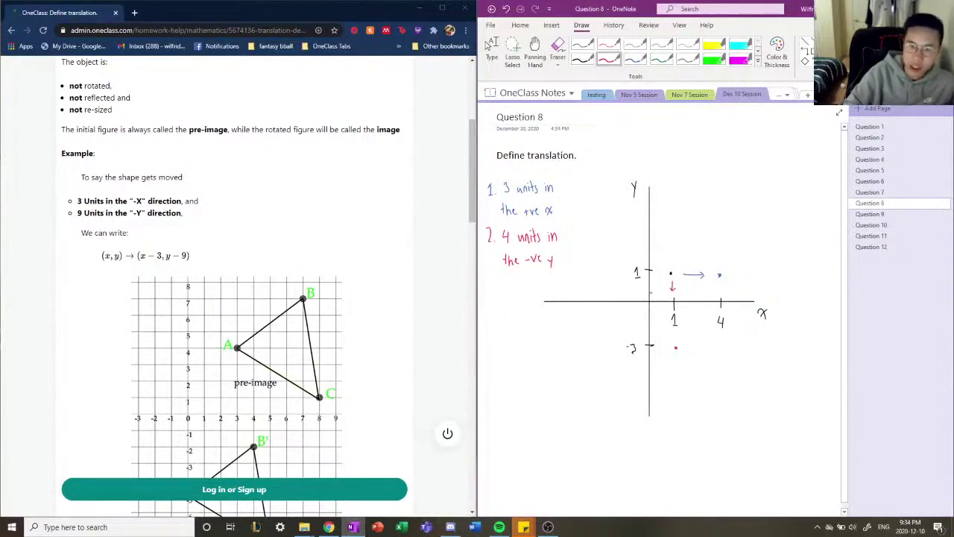
click(661, 57)
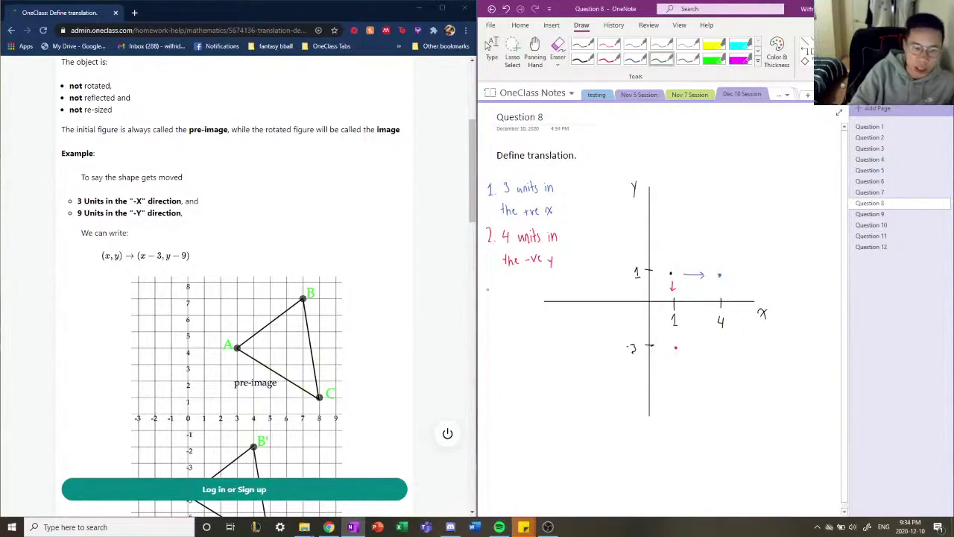
- Write the green note '3. 2 units in -ve x, 3 units +ve y'
mouse_move(486, 290)
mouse_down()
mouse_move(521, 302)
mouse_move(529, 288)
mouse_move(531, 302)
mouse_up()
click(491, 299)
drag(527, 294, 553, 300)
drag(499, 319, 502, 319)
drag(505, 316, 515, 320)
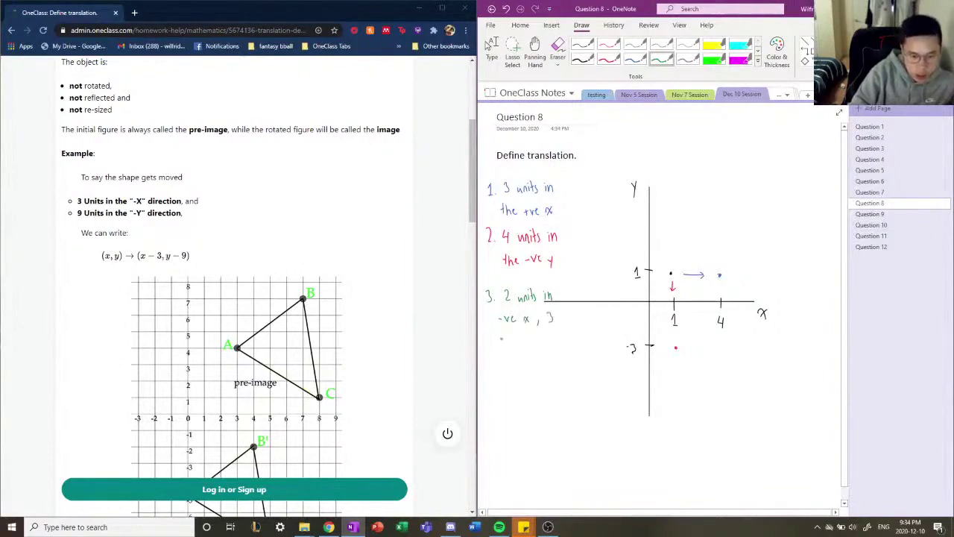
mouse_move(510, 344)
mouse_down()
mouse_move(545, 337)
mouse_move(557, 353)
mouse_up()
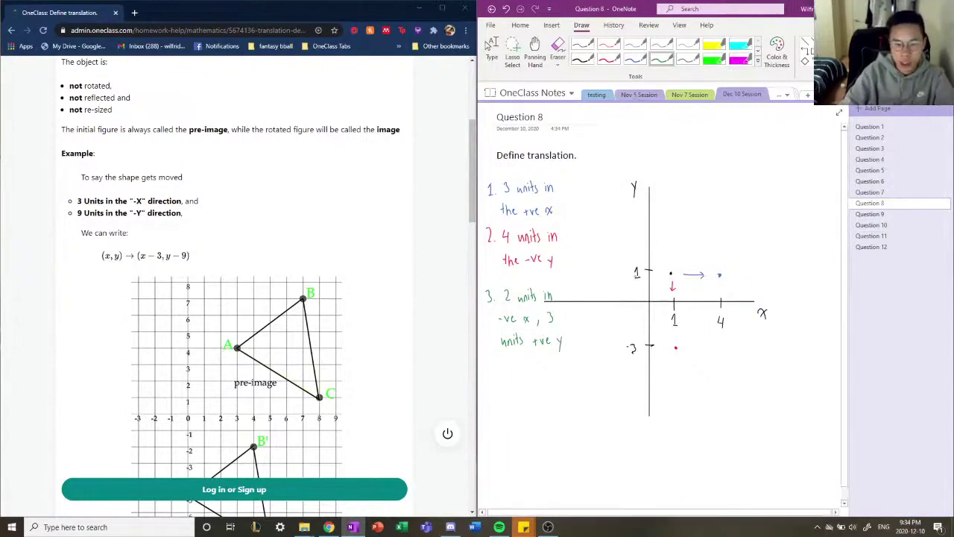
- Mark -2 and 4 on the axes and draw the up-left arrow from (1, 1) to (-1, 4)
click(584, 61)
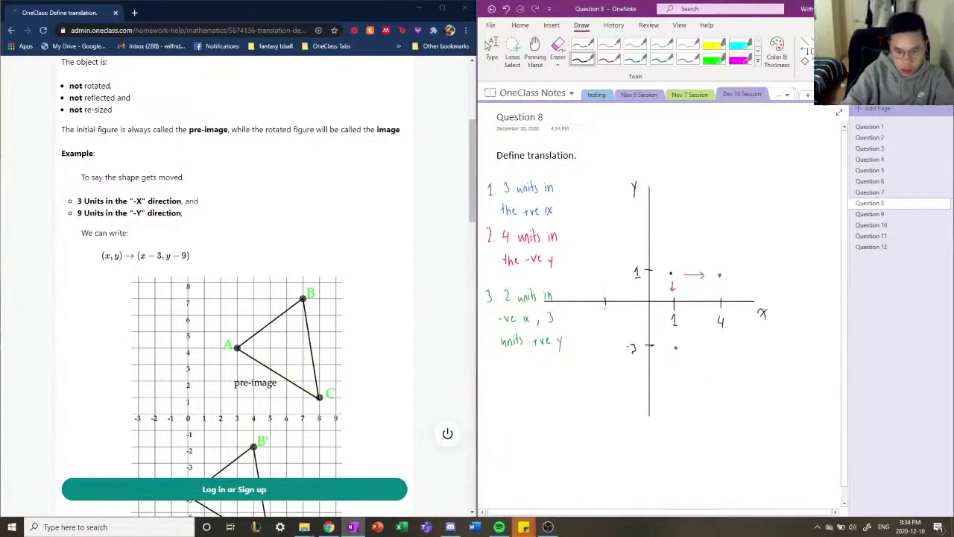
key(ctrl+z)
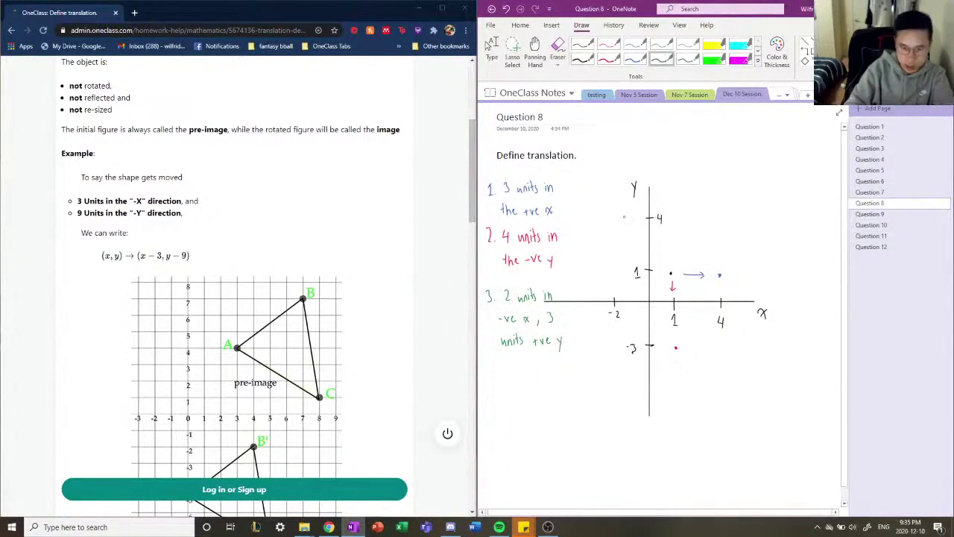
mouse_move(659, 264)
mouse_down()
mouse_move(641, 238)
mouse_move(651, 255)
mouse_up()
key(ctrl+z)
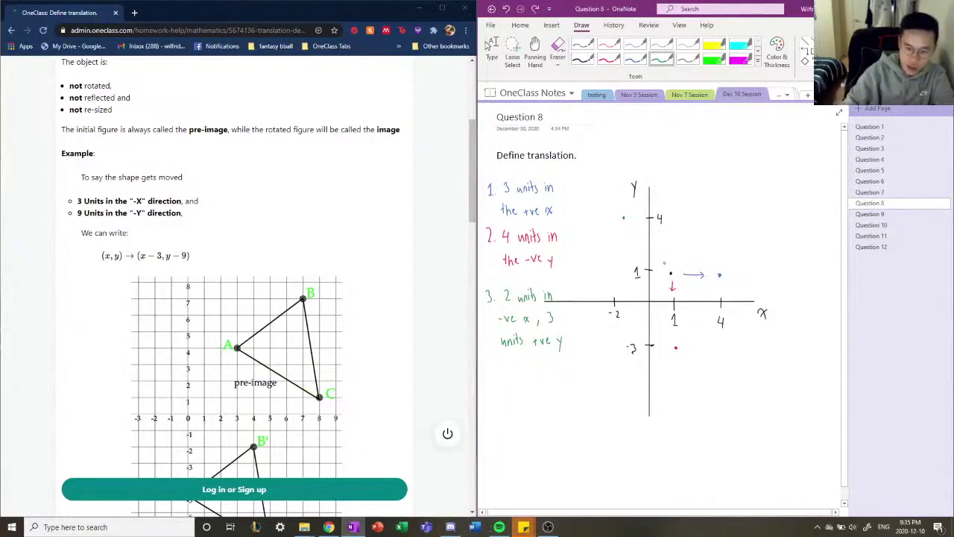
drag(664, 263, 658, 254)
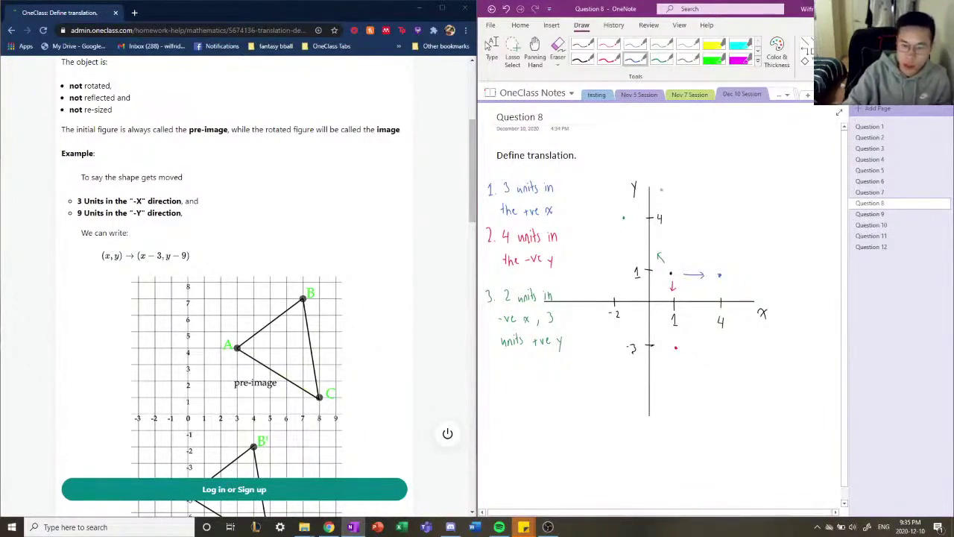
click(491, 46)
scroll(671, 261, down, 1)
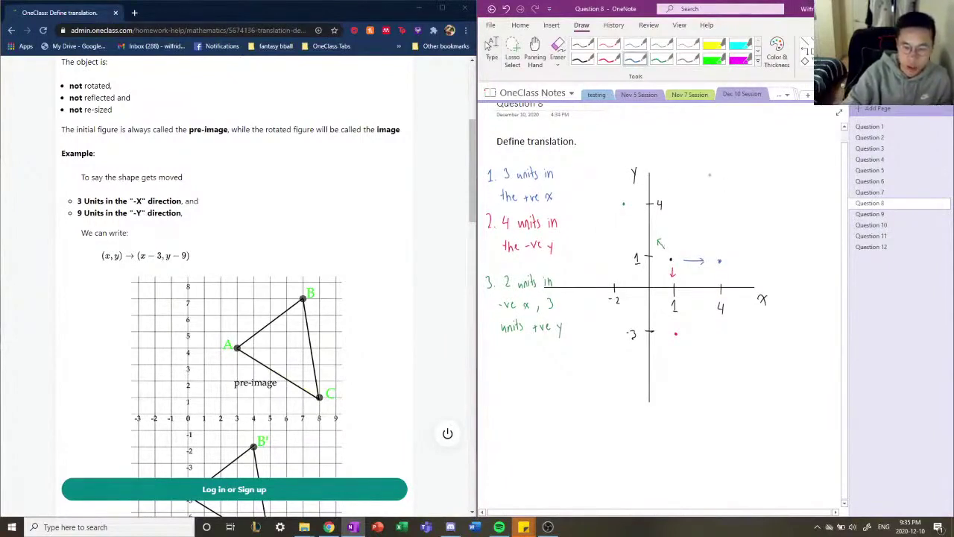
- Handwrite the blue rule (x,y)→(x+3,y) to the right of the y-axis
drag(706, 170, 704, 186)
drag(707, 175, 709, 183)
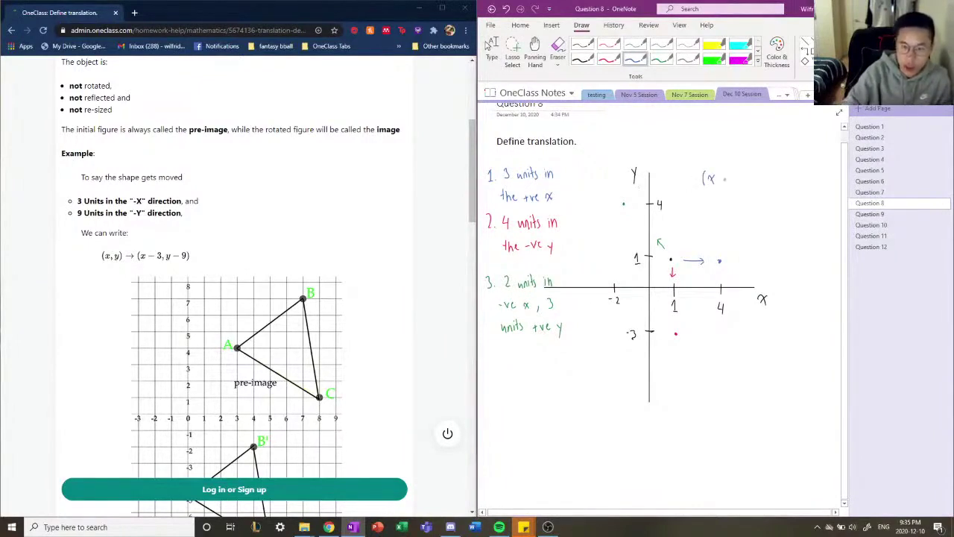
drag(723, 176, 727, 184)
mouse_move(732, 174)
mouse_down()
mouse_move(733, 188)
mouse_move(787, 176)
mouse_up()
drag(784, 172, 785, 180)
drag(788, 172, 811, 187)
mouse_move(820, 167)
mouse_down()
mouse_move(821, 182)
mouse_move(768, 187)
mouse_up()
- Write the red rule (x,y)→(x,y-4) below the blue one
click(609, 53)
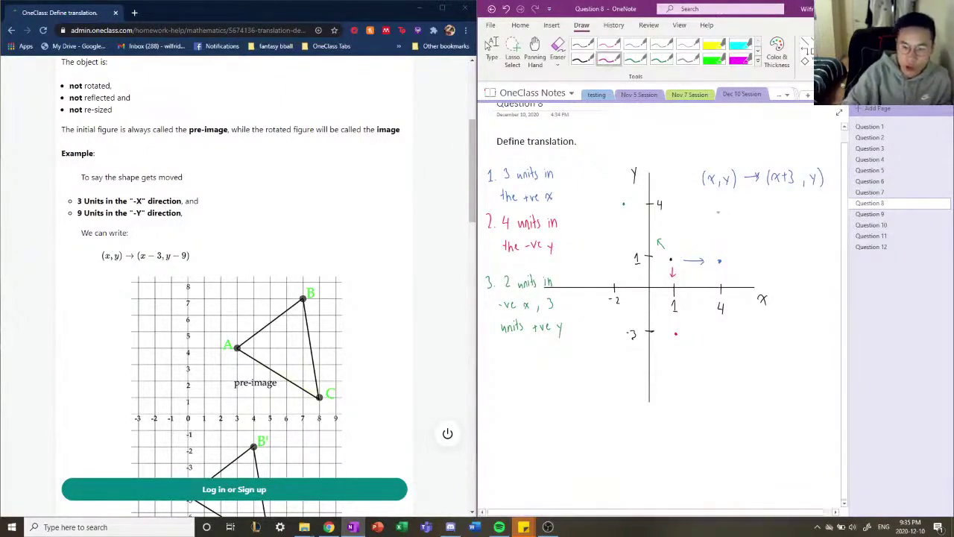
mouse_move(706, 209)
mouse_down()
mouse_move(704, 223)
mouse_move(718, 221)
mouse_up()
mouse_move(723, 211)
mouse_down()
mouse_move(724, 223)
mouse_move(756, 217)
mouse_up()
drag(752, 213, 829, 223)
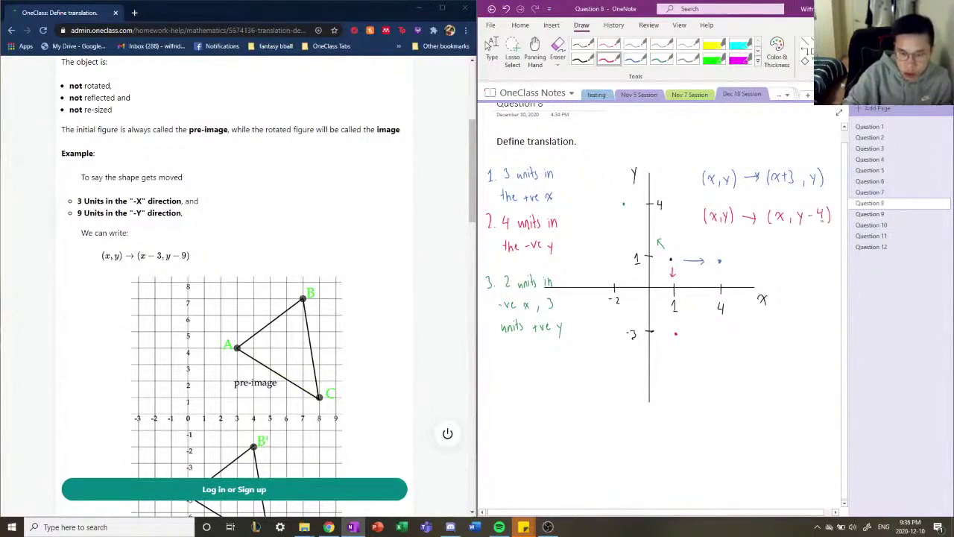
- Begin the dark green rule (x,y)→(x-2, y beneath the red rule
click(662, 61)
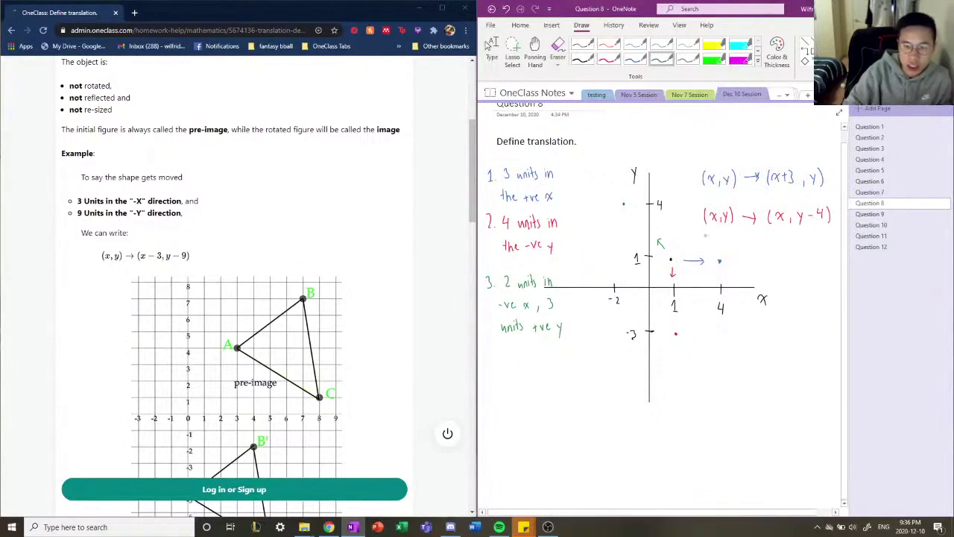
drag(708, 237, 715, 249)
mouse_move(715, 242)
mouse_down()
mouse_move(710, 249)
mouse_move(728, 252)
mouse_up()
mouse_move(731, 237)
mouse_down()
mouse_move(732, 251)
mouse_move(799, 259)
mouse_up()
click(815, 248)
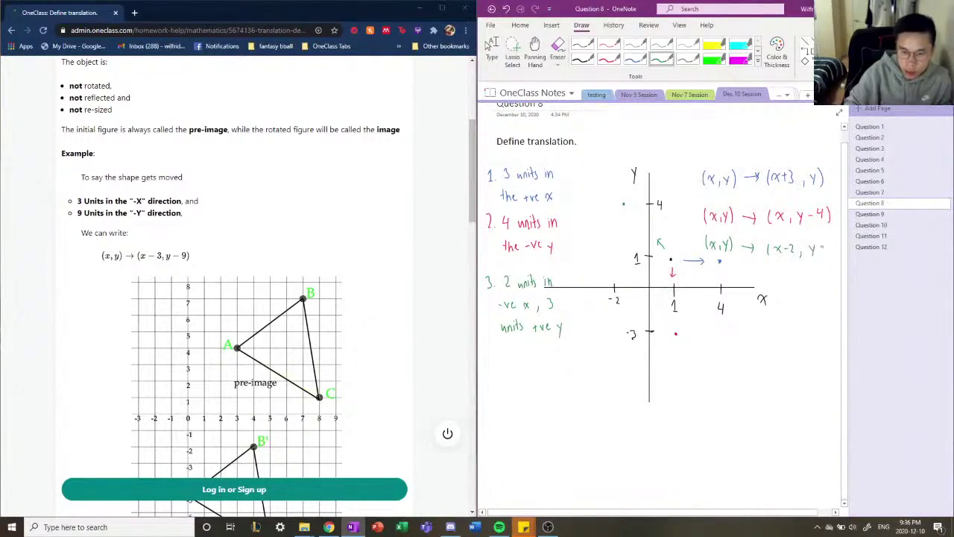
- Finish the green rule with y+3 and mark a -1 tick on the x-axis
drag(821, 245, 833, 259)
click(583, 59)
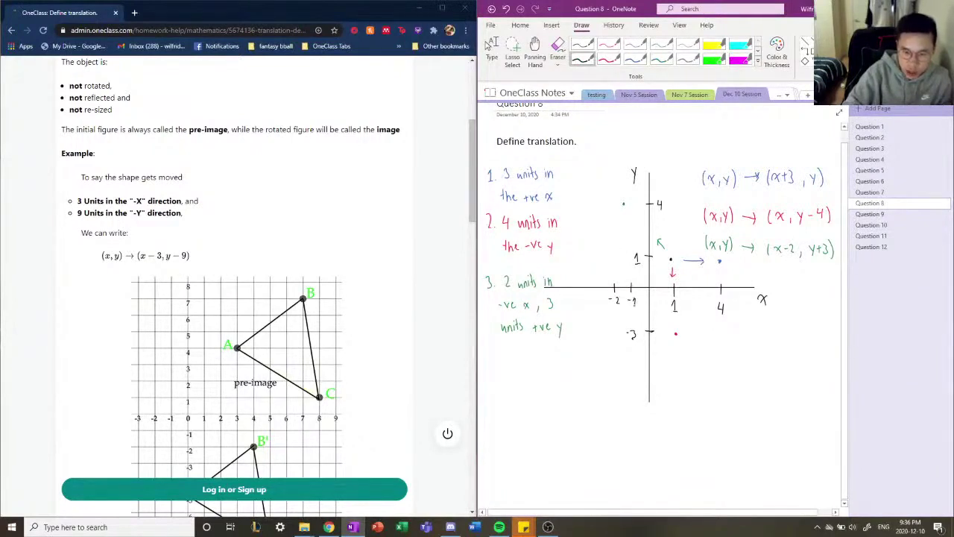
click(661, 59)
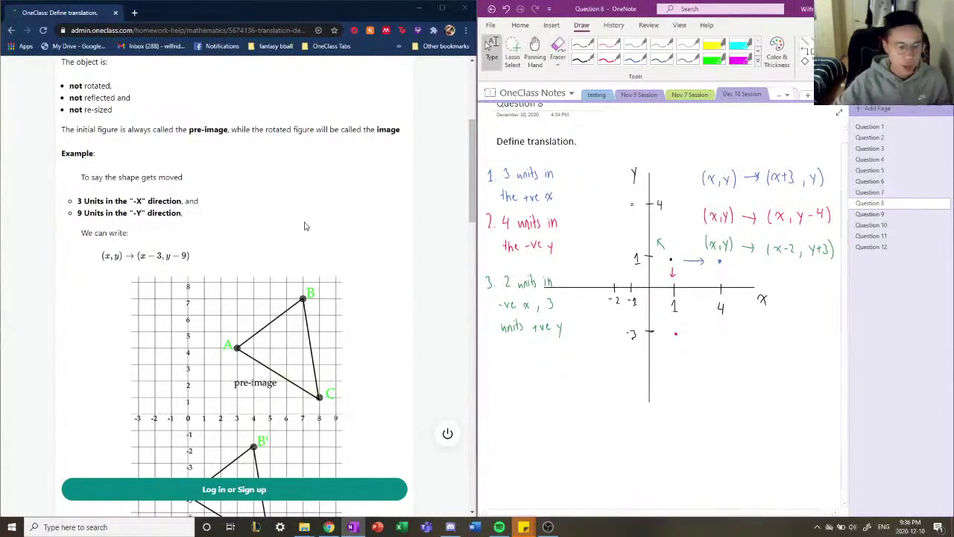
- Scroll through the OneClass worked example using (x,y)→(x−3, y−9) down to Verify solution
scroll(280, 224, down, 1)
scroll(291, 249, down, 2)
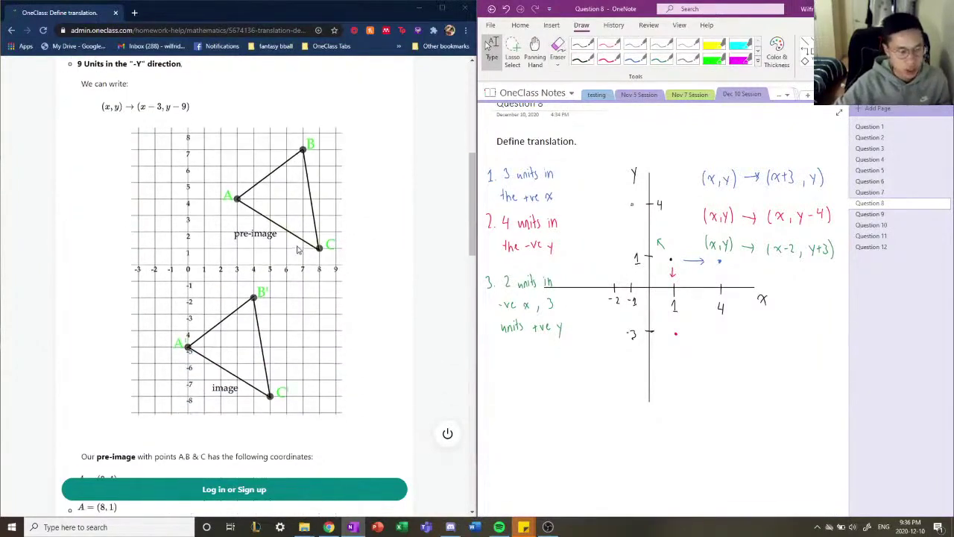
scroll(289, 265, up, 1)
scroll(284, 284, up, 2)
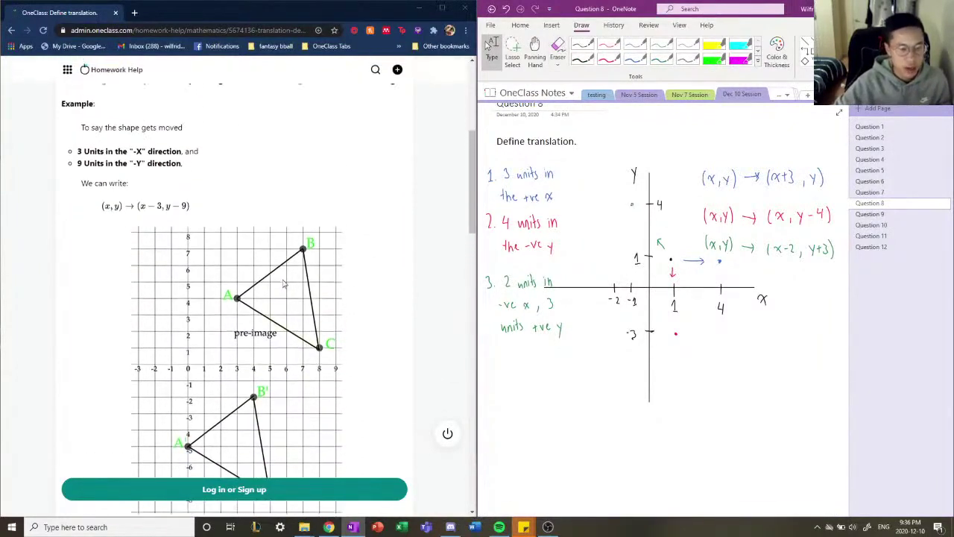
scroll(280, 346, down, 1)
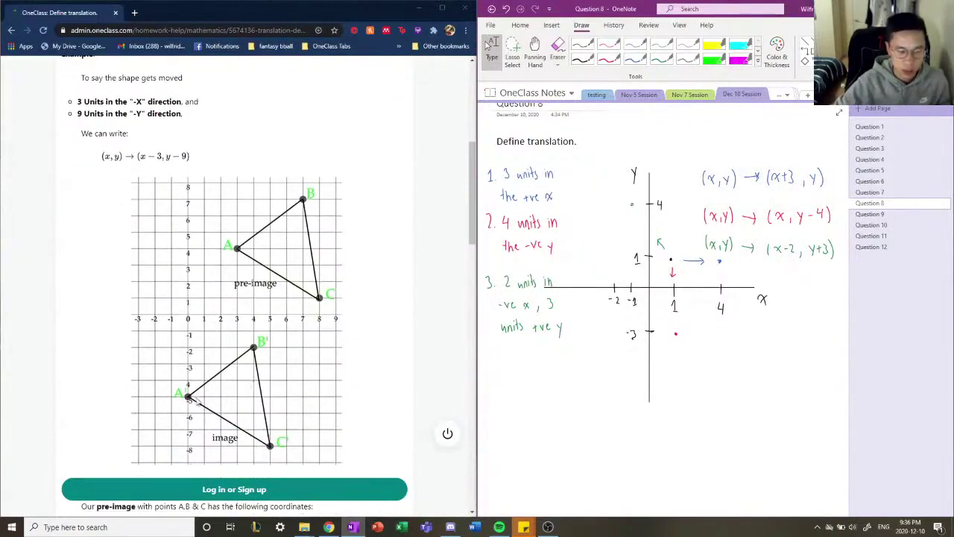
scroll(256, 433, up, 1)
scroll(255, 431, up, 1)
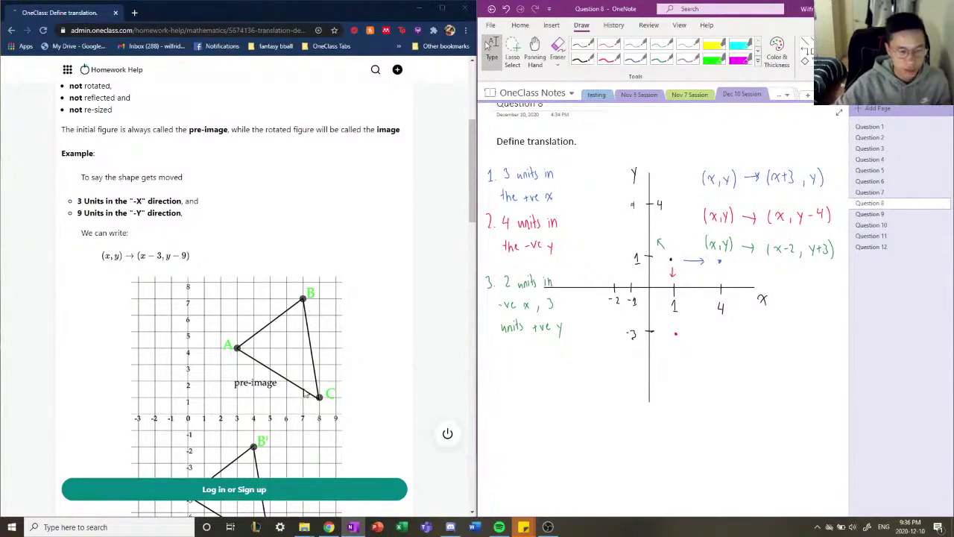
scroll(266, 360, down, 3)
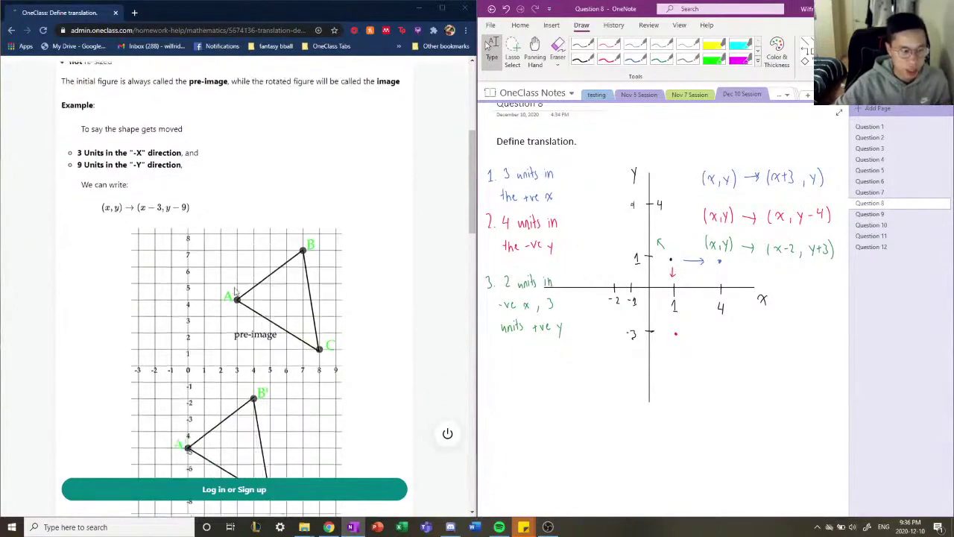
scroll(149, 283, up, 4)
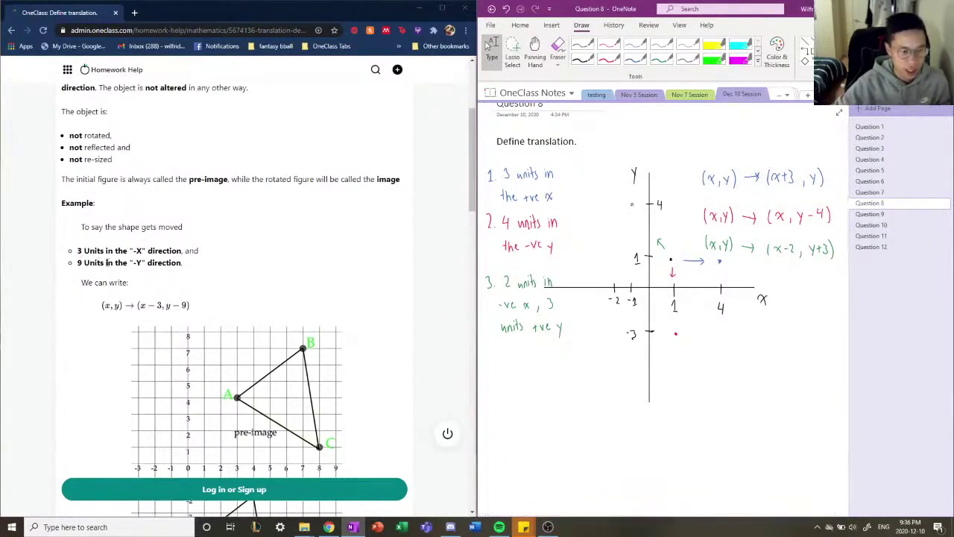
scroll(146, 308, down, 2)
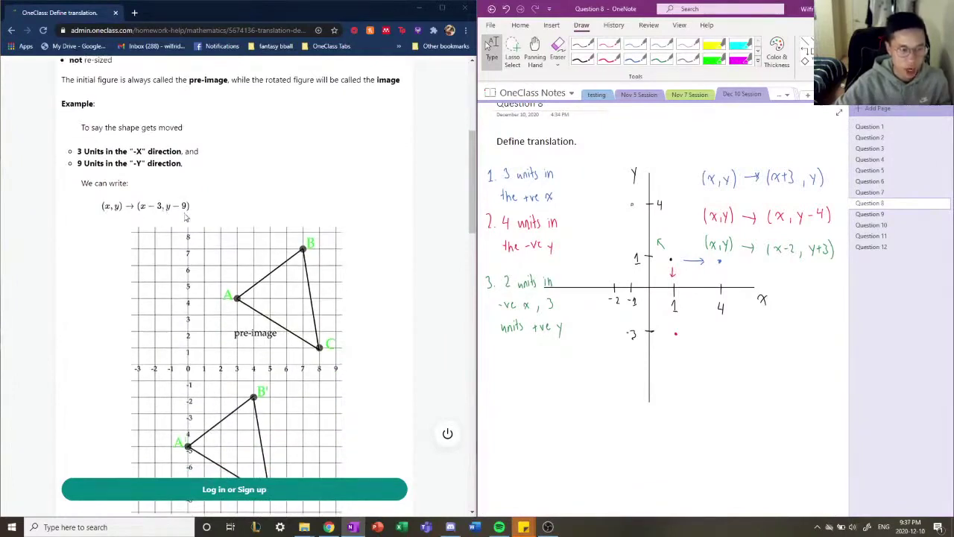
scroll(186, 217, down, 2)
scroll(186, 217, down, 2)
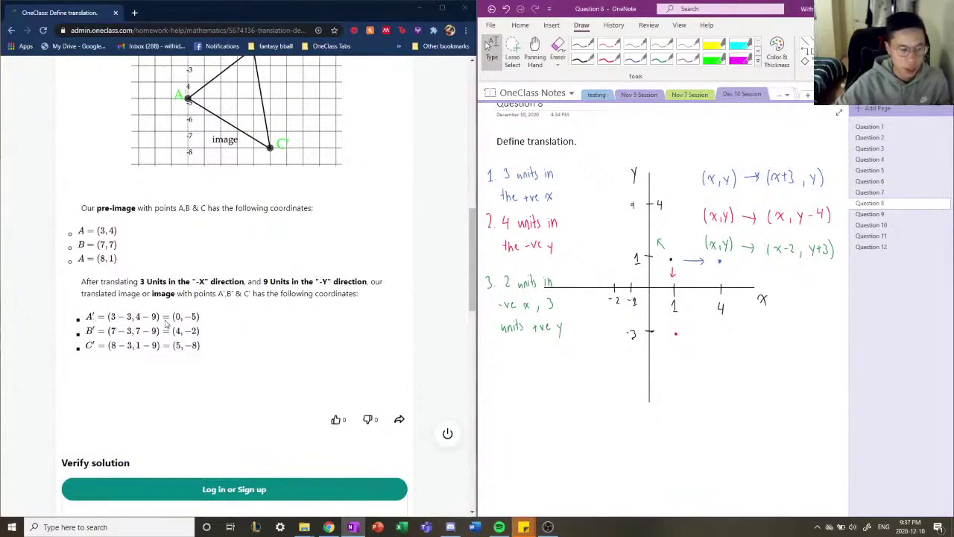
scroll(166, 323, up, 2)
scroll(192, 358, down, 1)
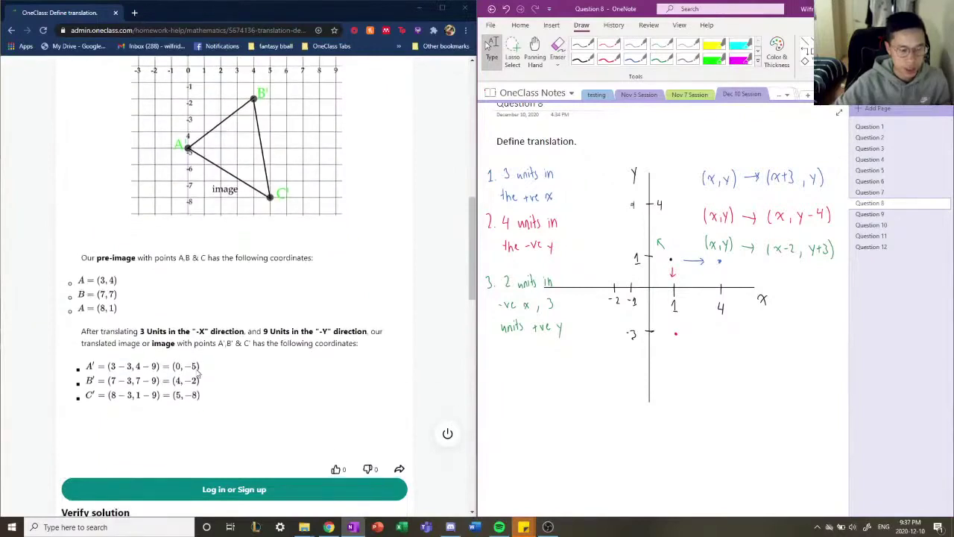
scroll(191, 397, up, 6)
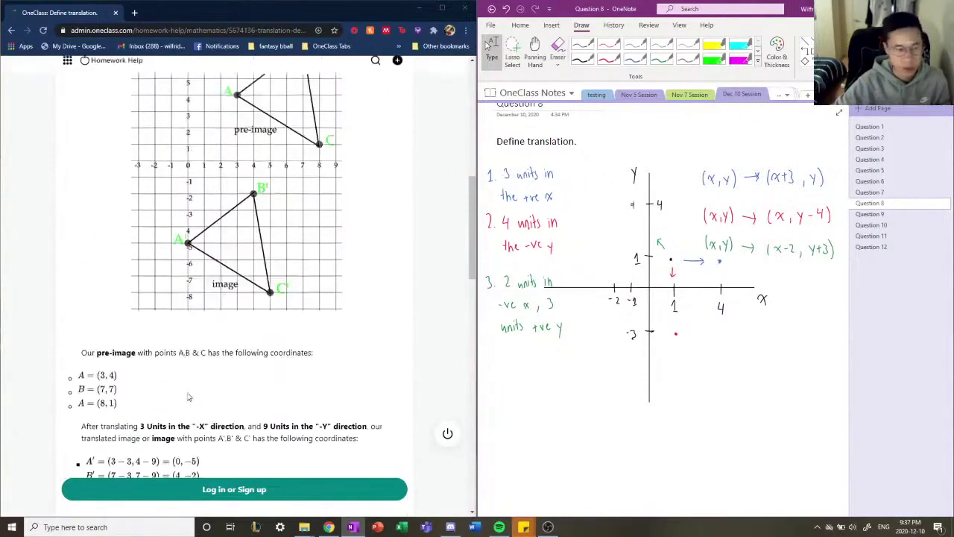
scroll(188, 395, down, 4)
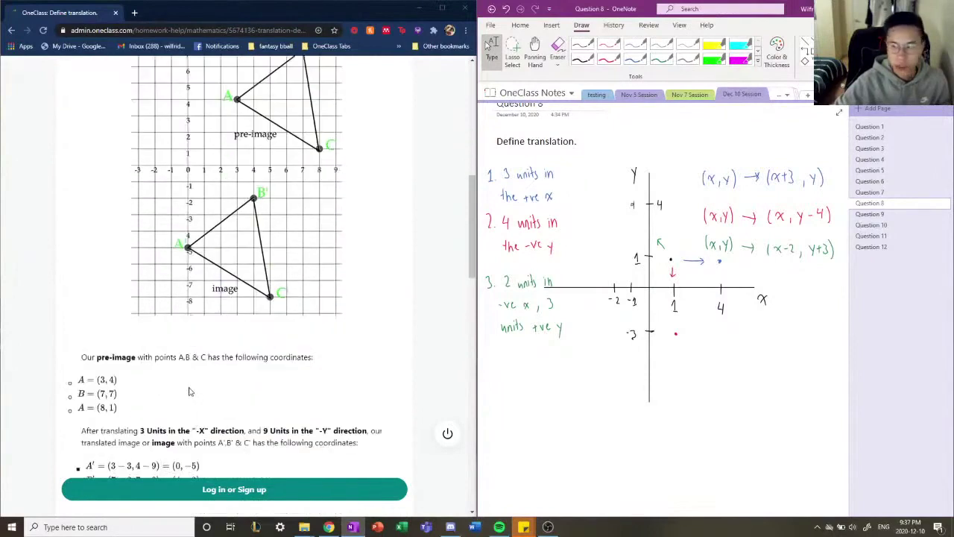
scroll(207, 374, up, 6)
scroll(207, 372, down, 3)
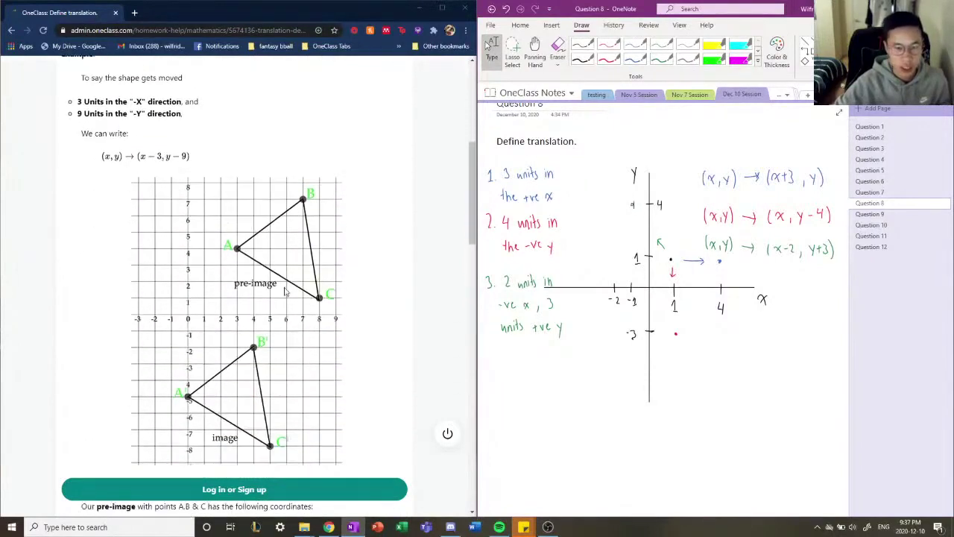
scroll(164, 182, down, 2)
scroll(164, 182, down, 7)
- Comment 'This description and definition is correct. Good work!' and mark the solution correct
click(145, 179)
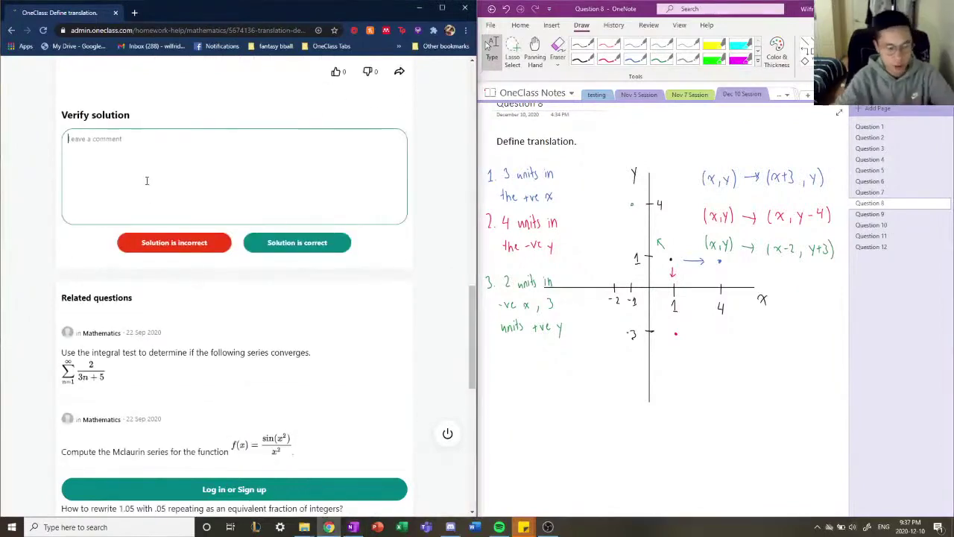
text(Ihis )
text(description and )
text(efin)
key(BackSpace)
key(BackSpace)
key(BackSpace)
key(BackSpace)
key(BackSpace)
text(defin)
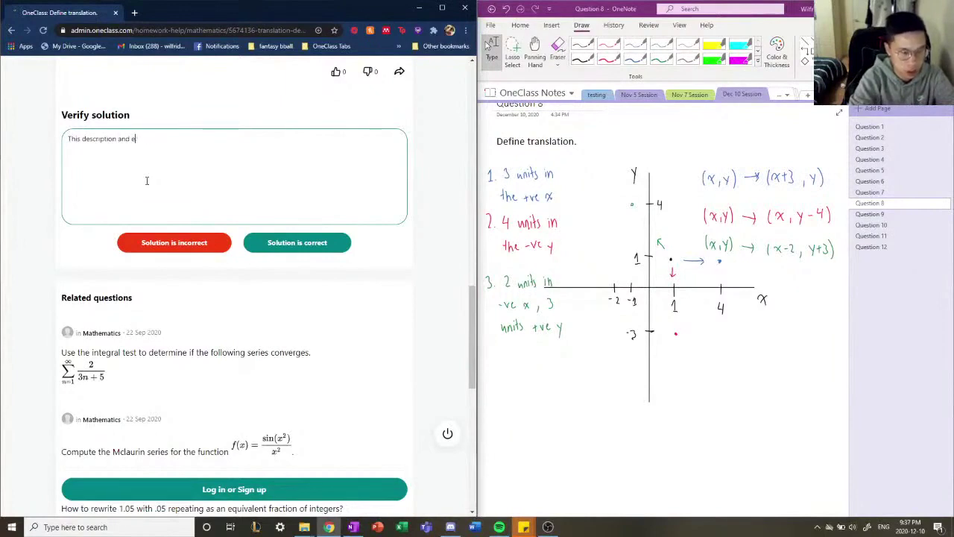
text(tion)
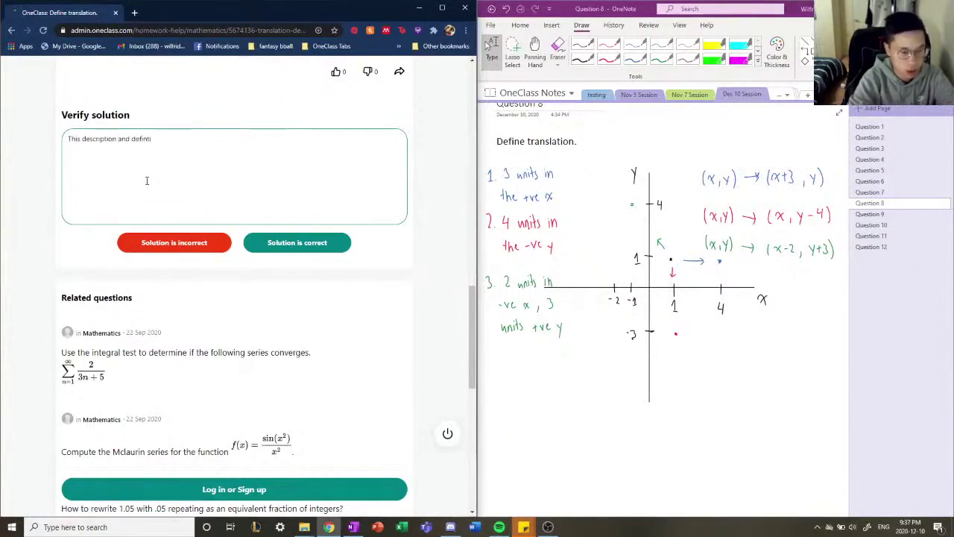
key(BackSpace)
key(BackSpace)
key(BackSpace)
key(BackSpace)
key(BackSpace)
text(ition is corre)
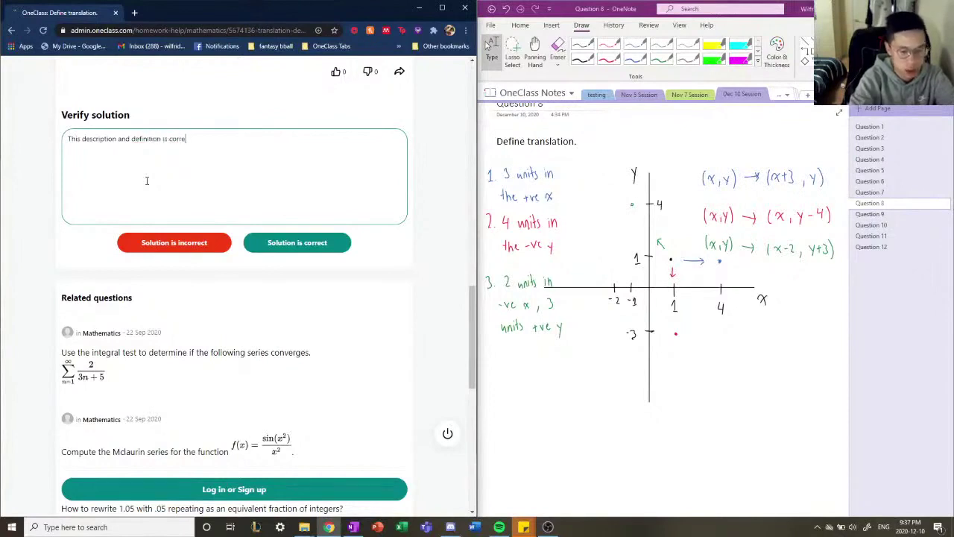
text(ct. Good work!)
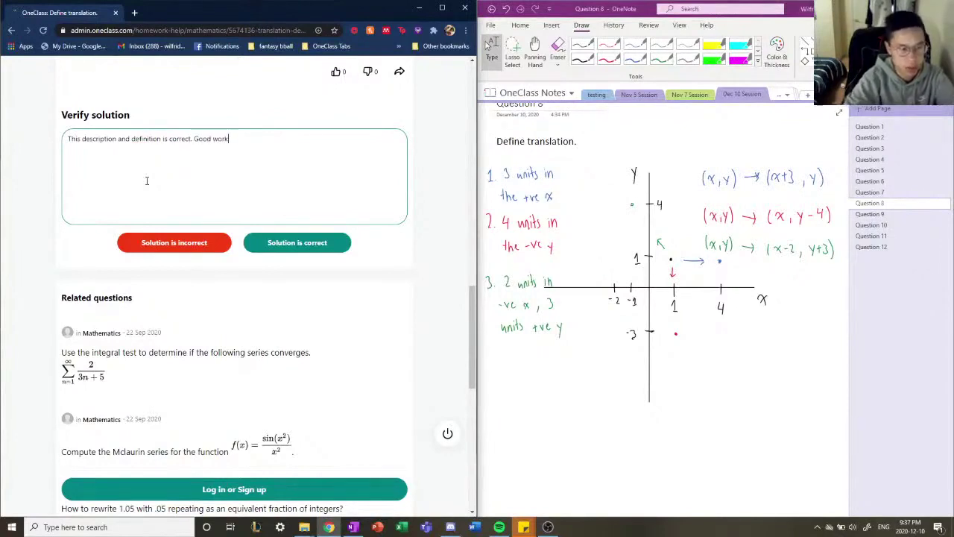
click(282, 241)
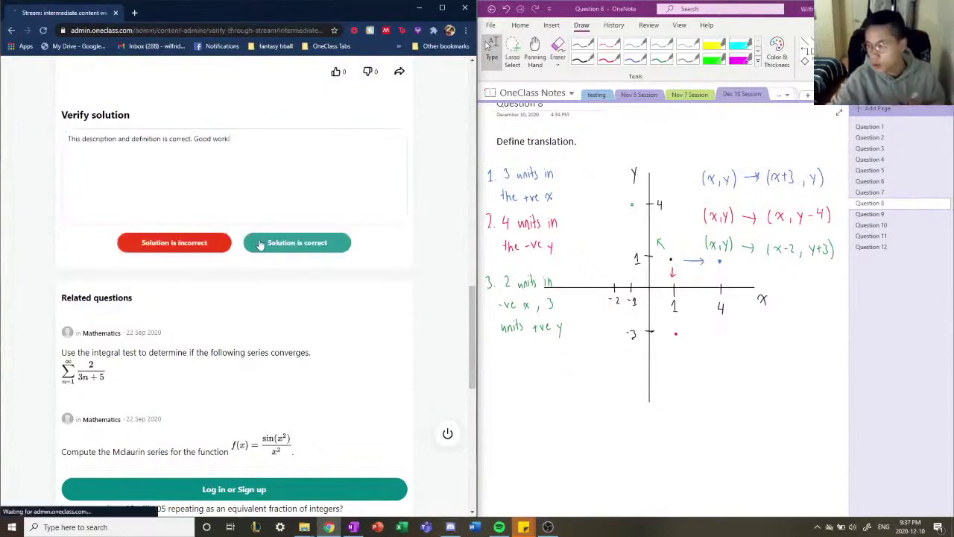